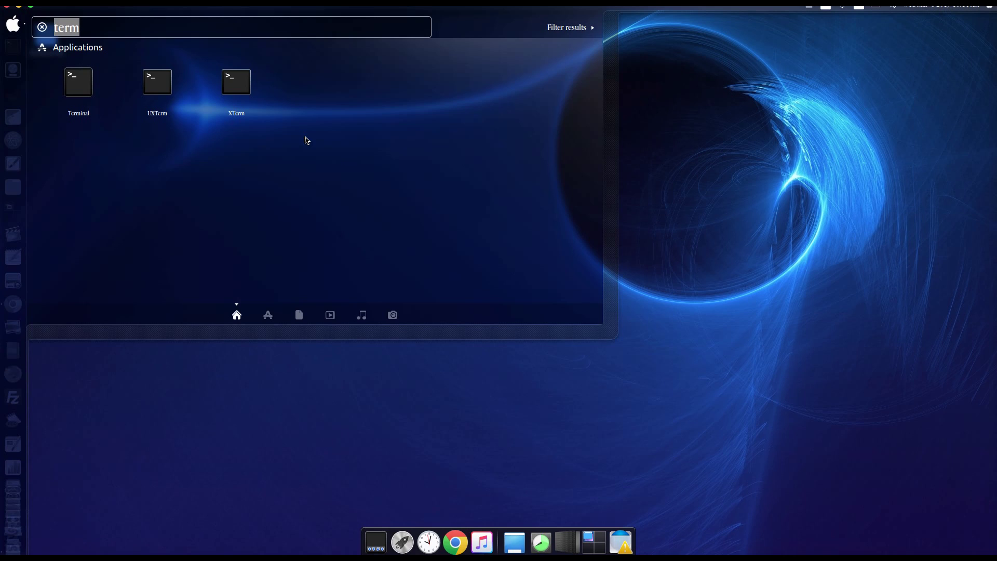
Find and open Evolution Mail and Calendar, and move its window closer to the middle of the desktop
type("evo")
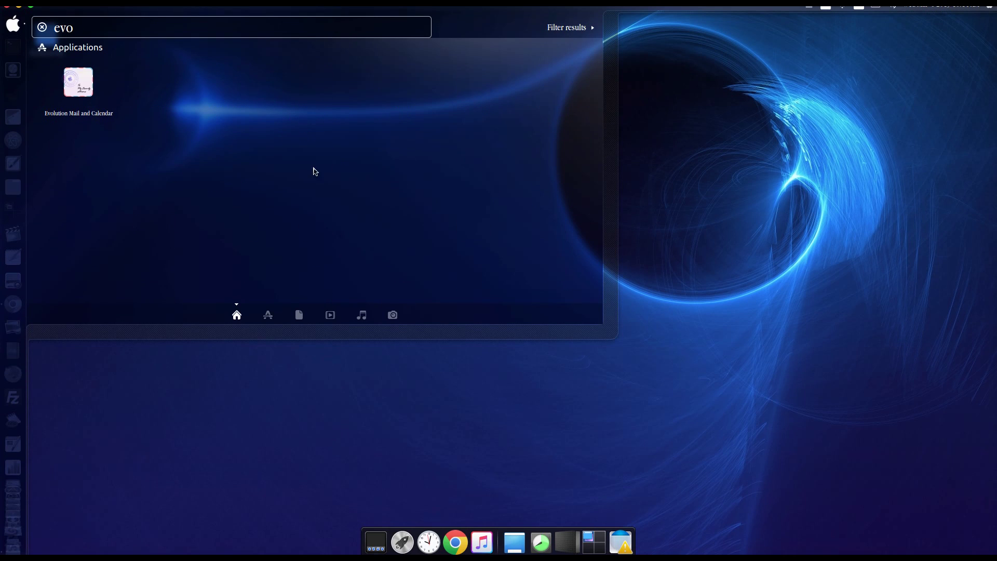
left_click(83, 93)
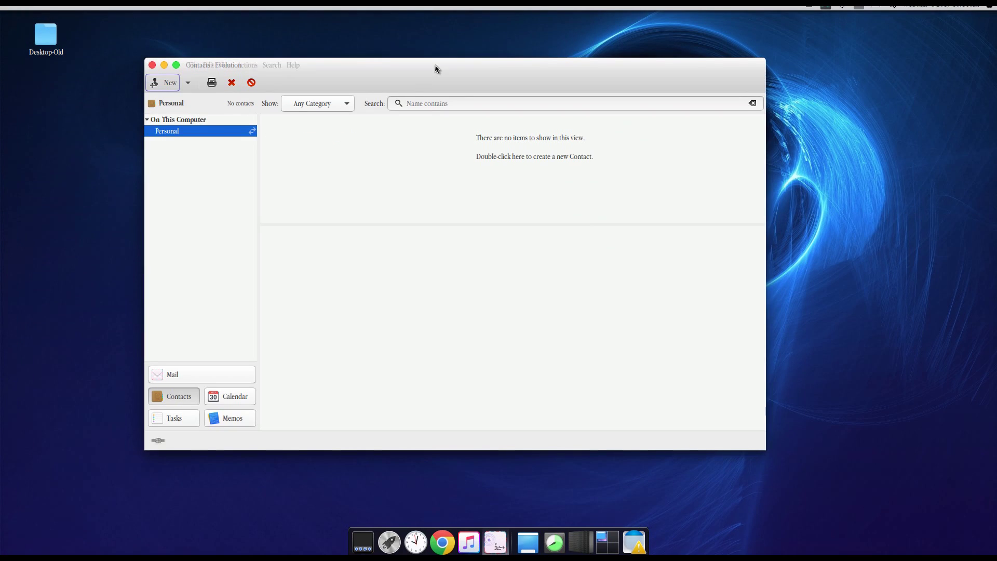
left_click_drag(452, 70, 518, 81)
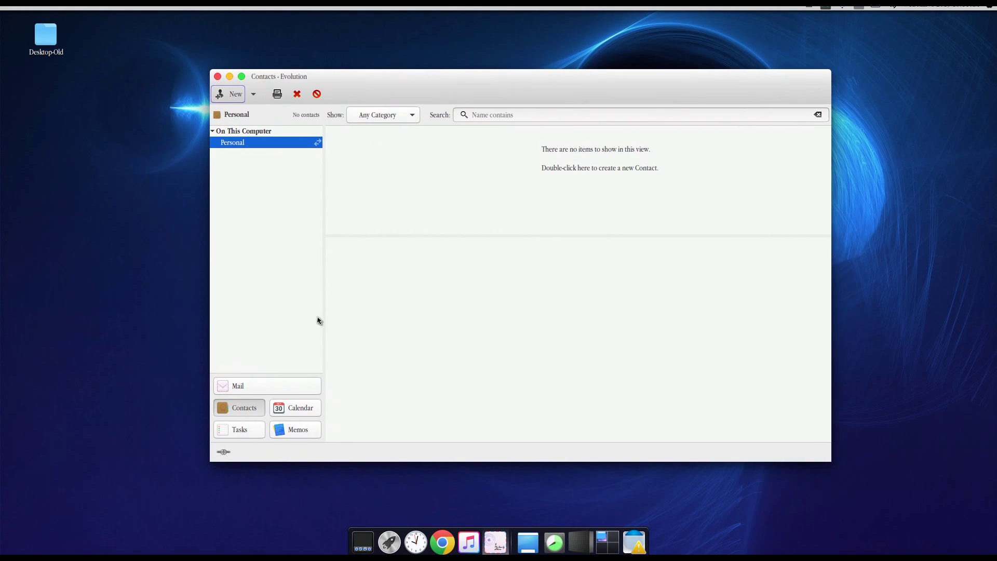
Look through the Mail, Contacts, Calendar, Tasks and Memos views of Evolution
left_click(252, 387)
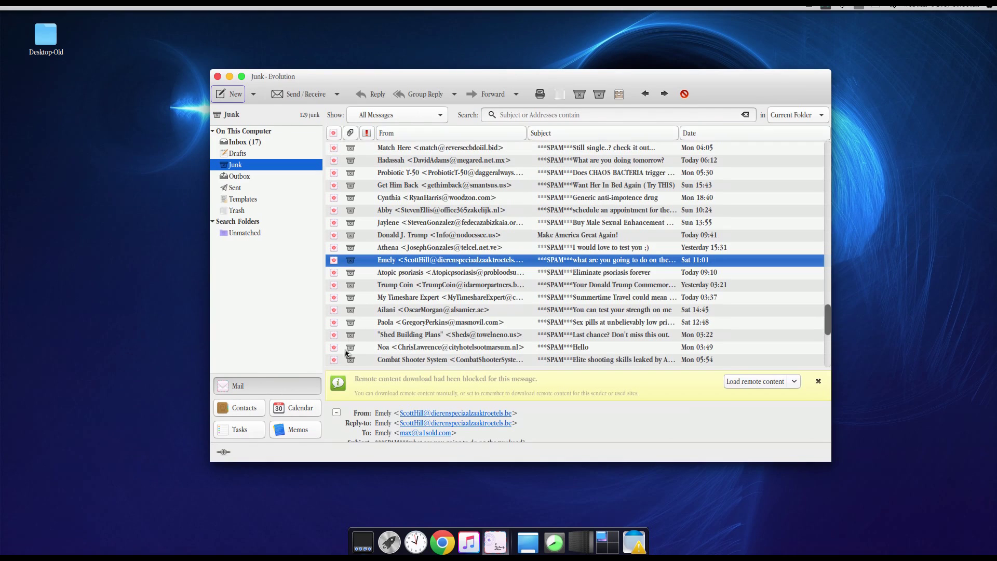
left_click(246, 409)
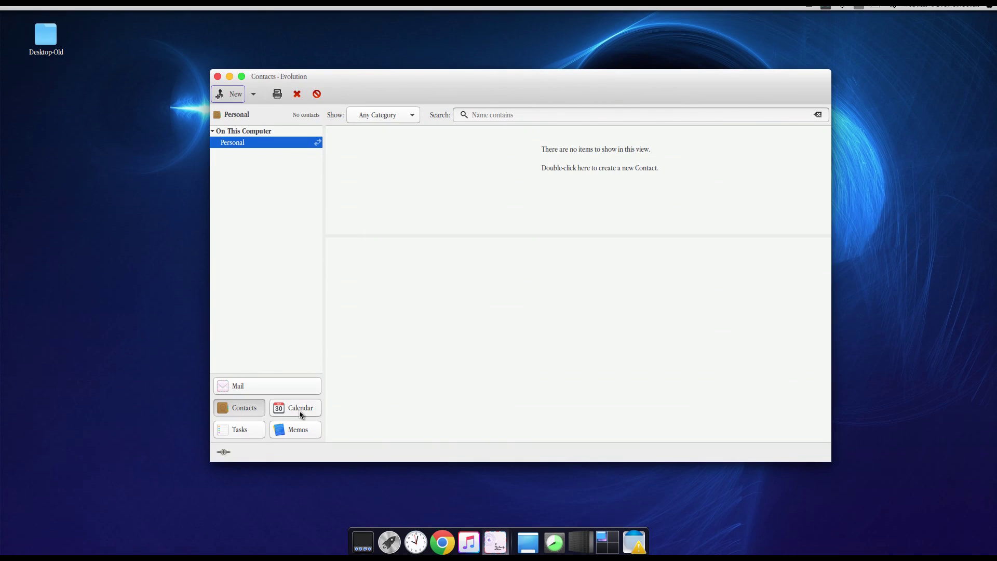
left_click(300, 413)
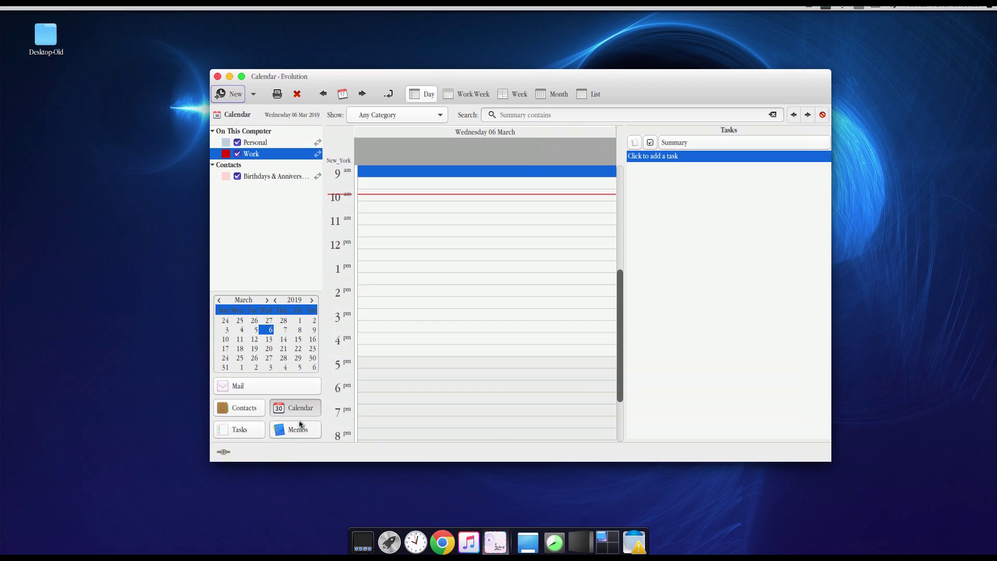
left_click(242, 431)
left_click(291, 432)
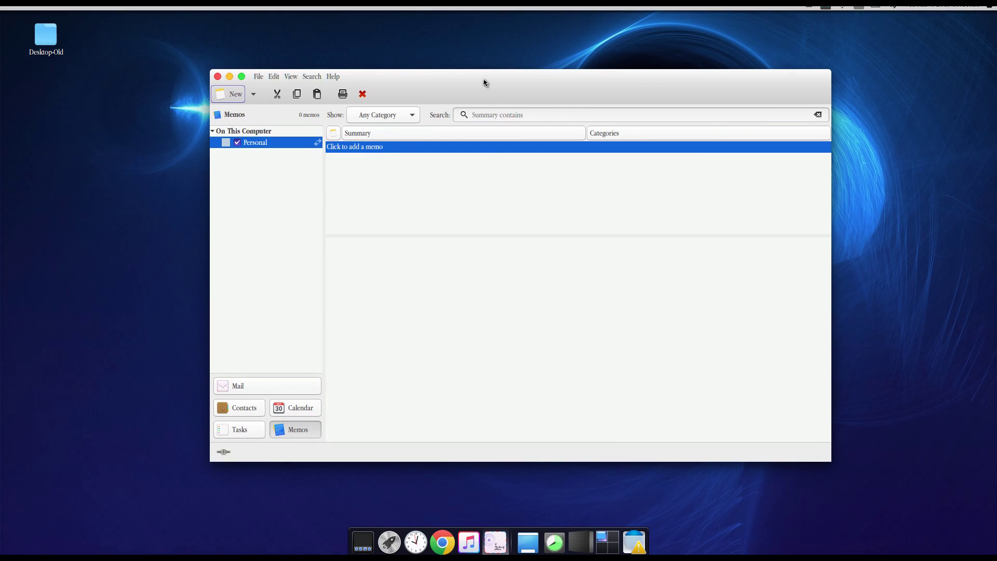
Move the Evolution window slightly higher on the desktop and return to the Contacts view
left_click_drag(481, 79, 472, 55)
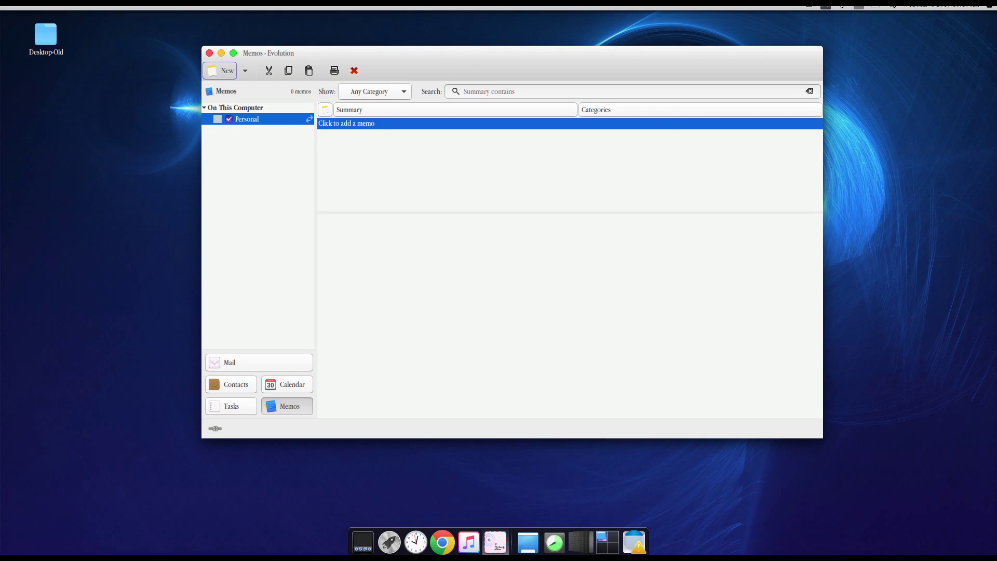
left_click(932, 96)
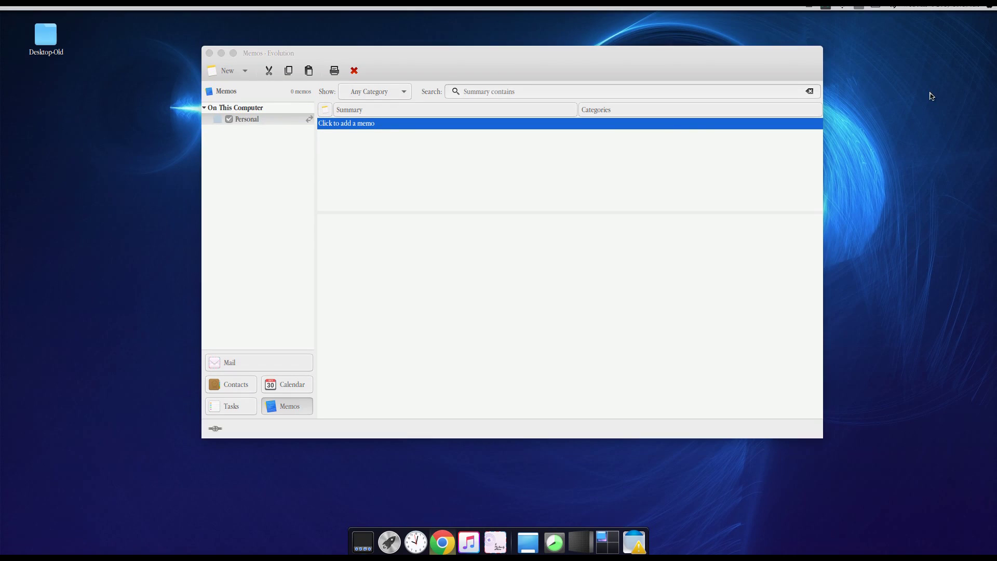
left_click(235, 387)
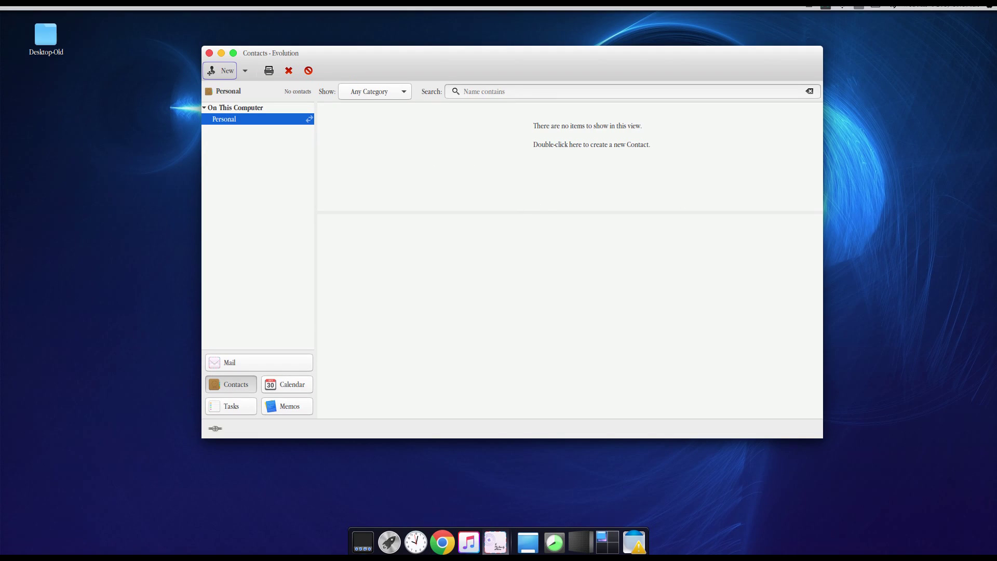
Switch to a new Chrome window, position it fully on screen, and load contacts.google.com
key("ctrl+n")
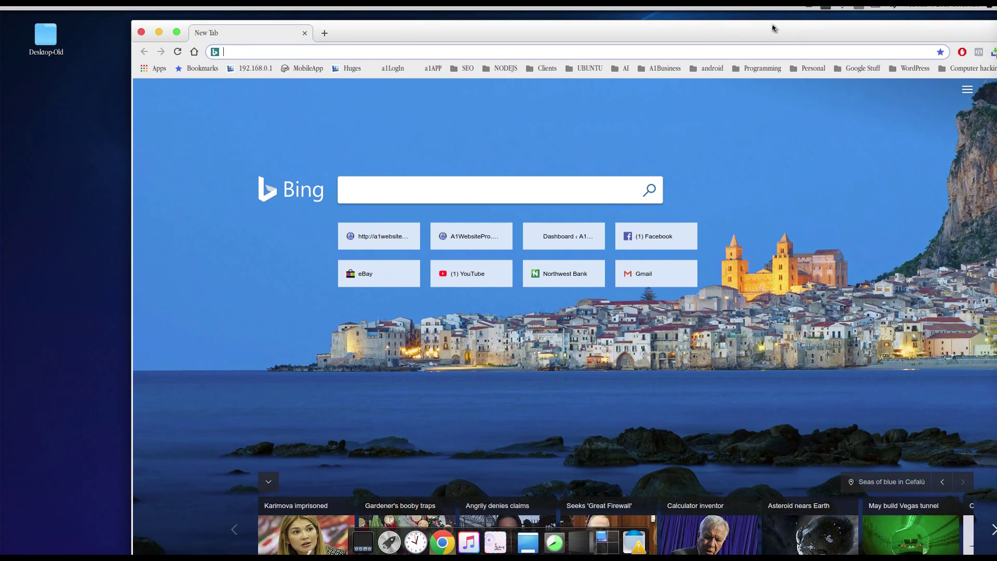
left_click_drag(772, 26, 664, 23)
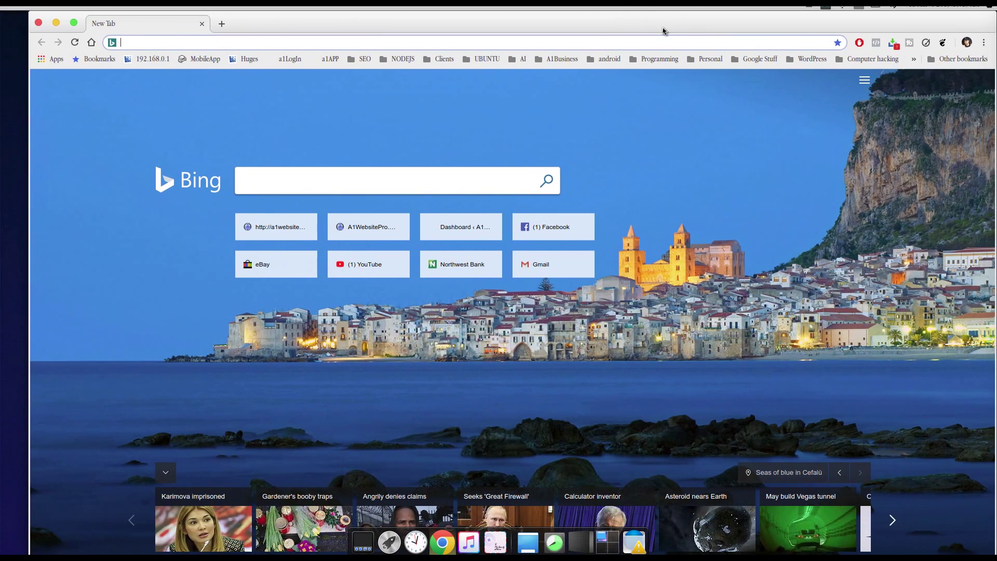
type("contacts.google.com")
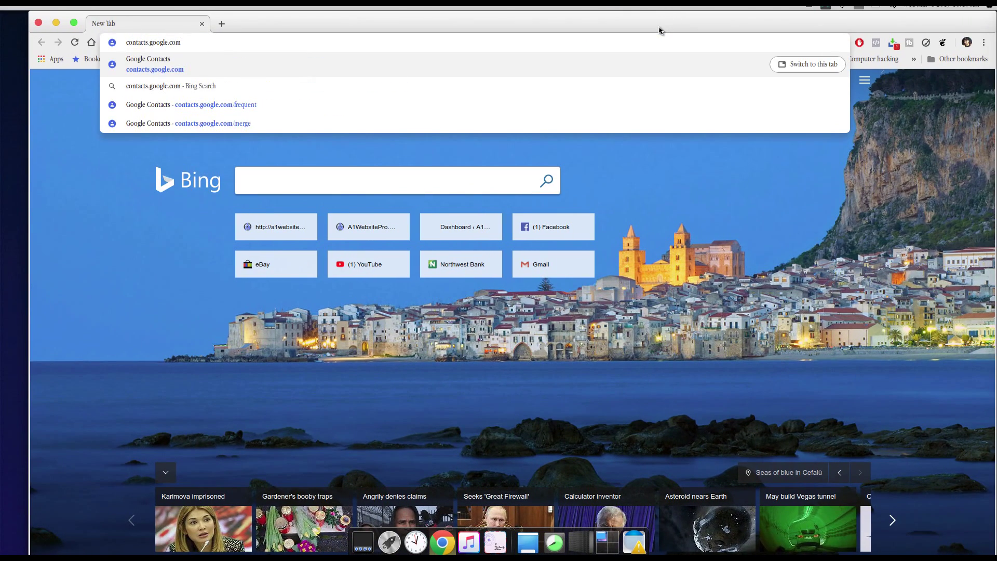
key("Return")
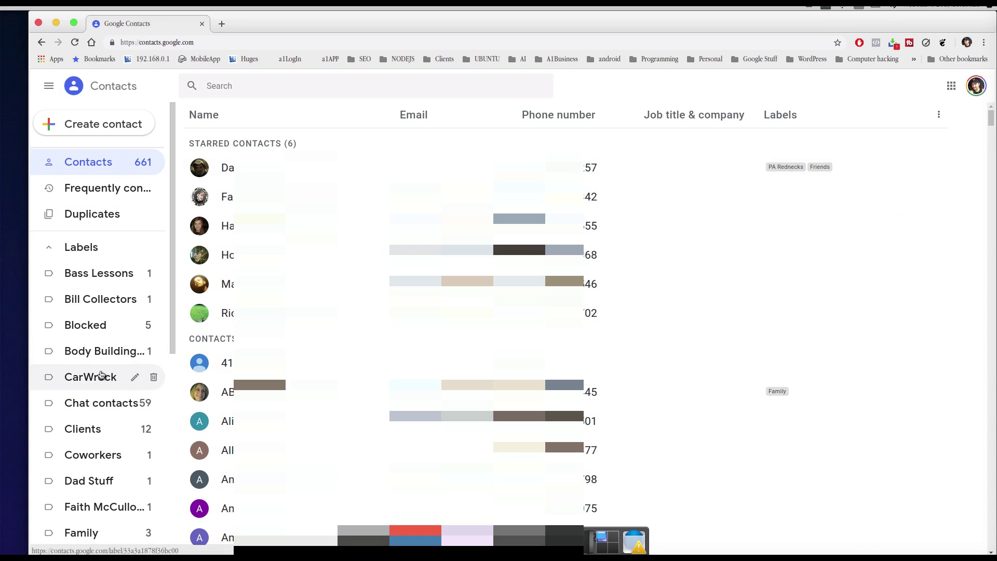
Export all Google contacts as Outlook CSV, save them as contacts.csv in Downloads, and close the Google Contacts page
scroll(62, 382, "down", 7)
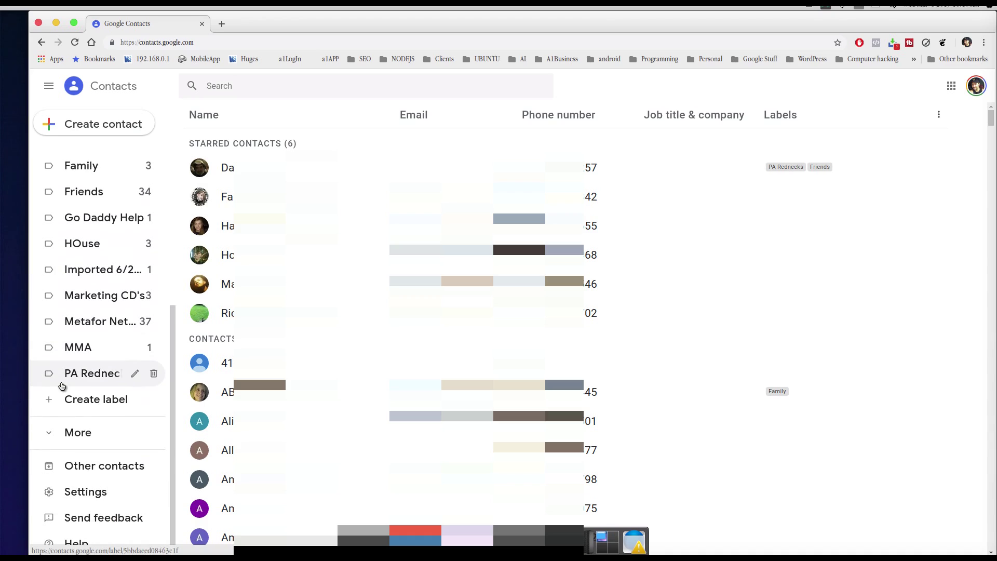
left_click(77, 433)
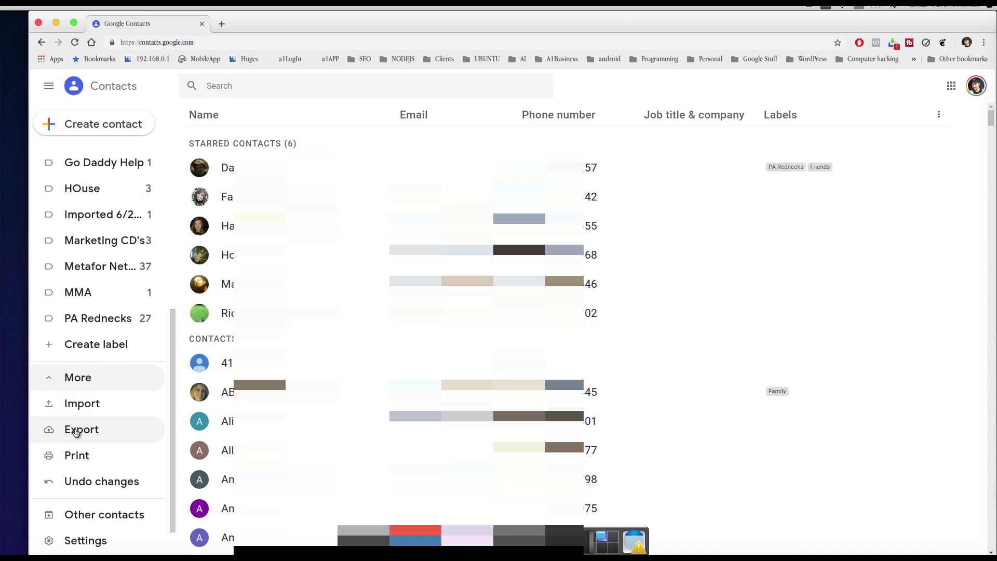
left_click(76, 431)
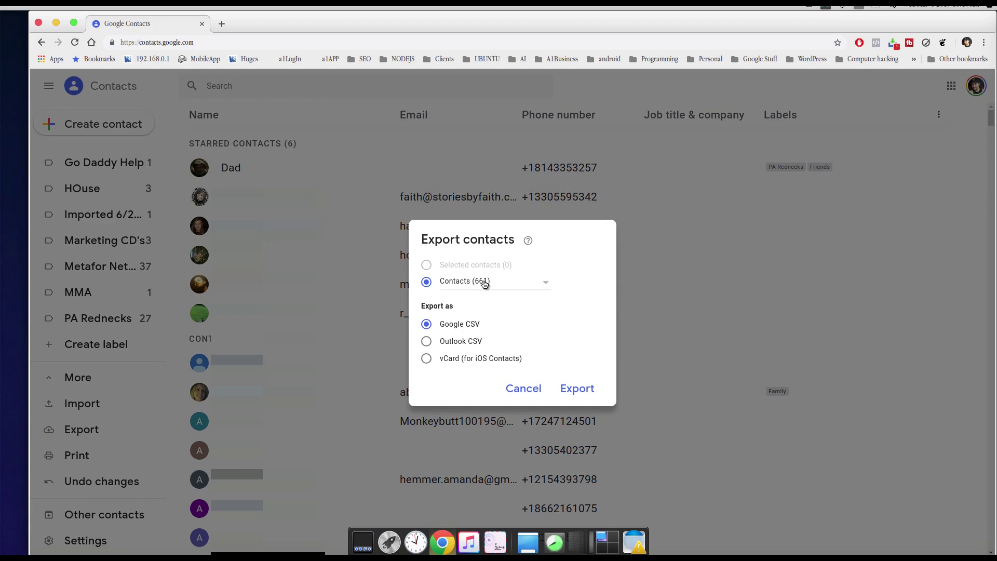
left_click(443, 342)
left_click(577, 388)
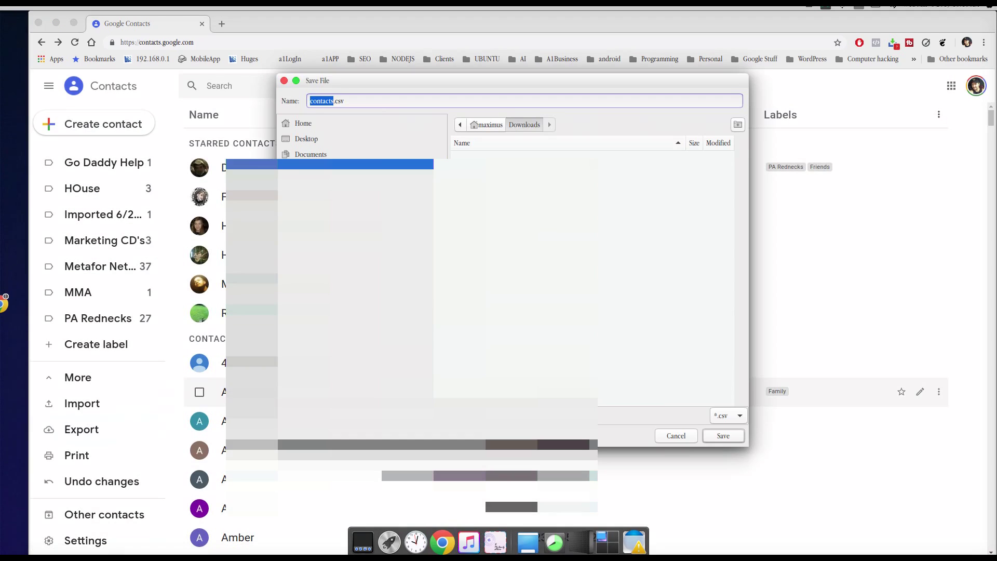
left_click(726, 435)
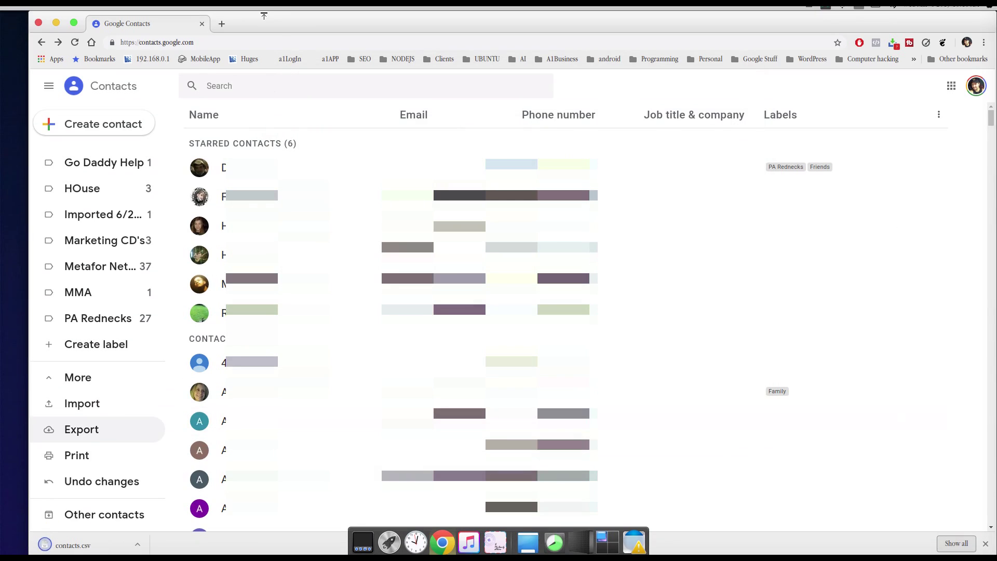
left_click(200, 24)
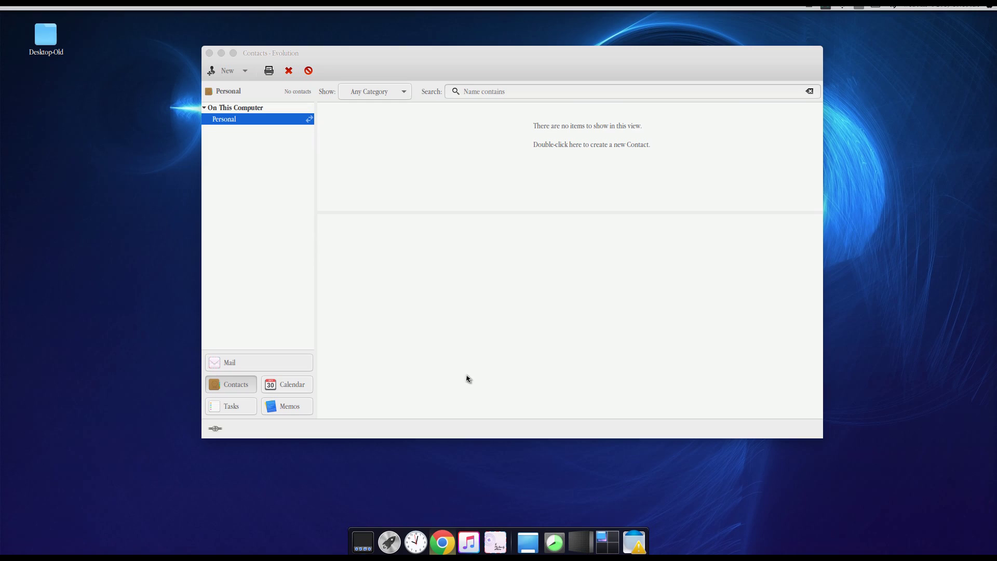
Start the Import Assistant from Evolution's Contacts view and choose to import a single file
left_click(215, 386)
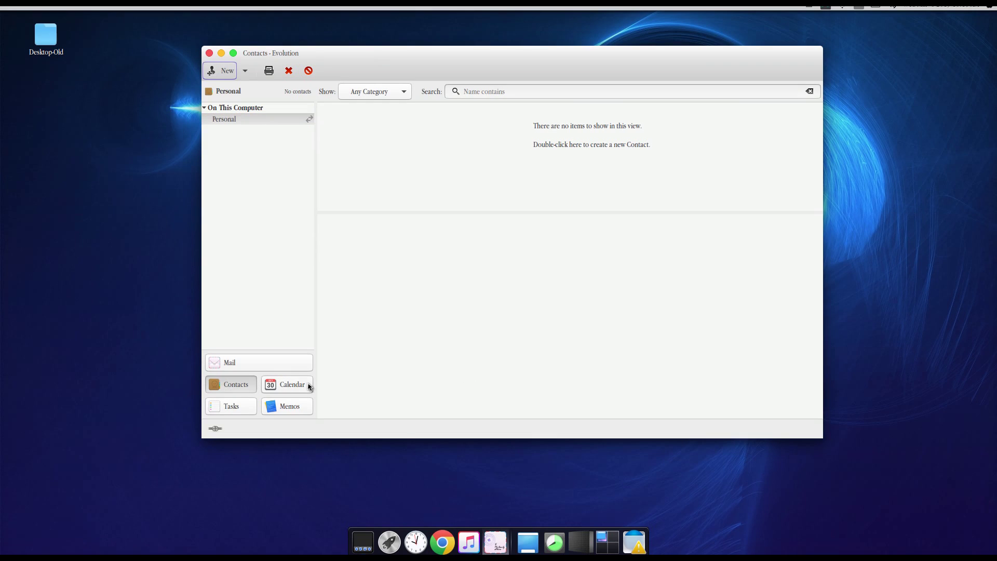
mouse_move(276, 51)
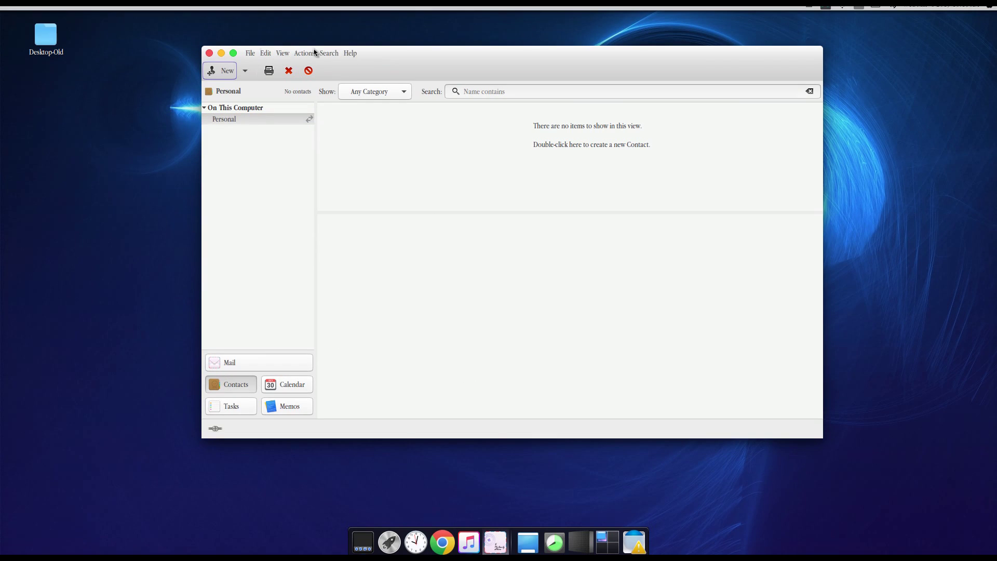
left_click(250, 53)
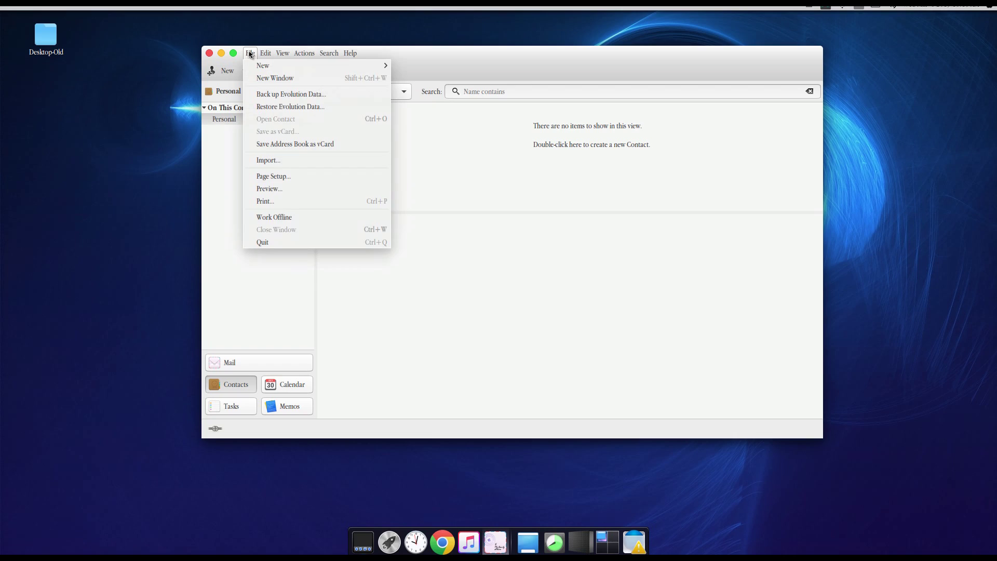
left_click(277, 162)
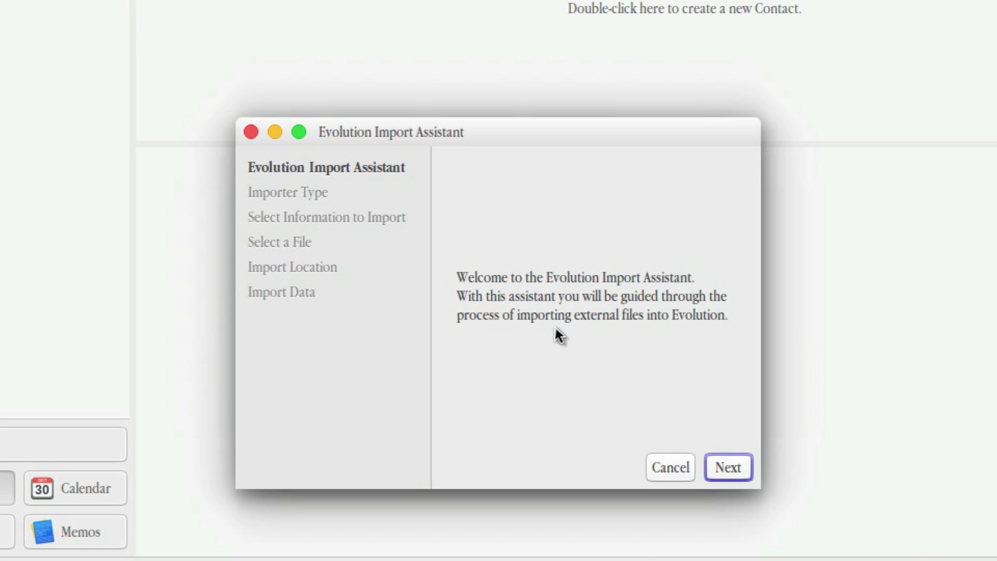
left_click(728, 475)
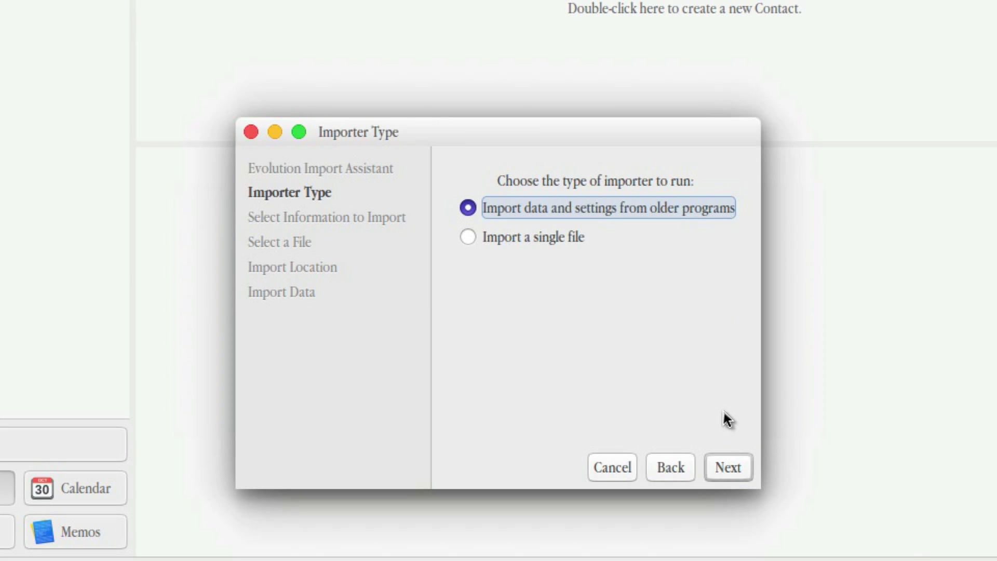
left_click(510, 237)
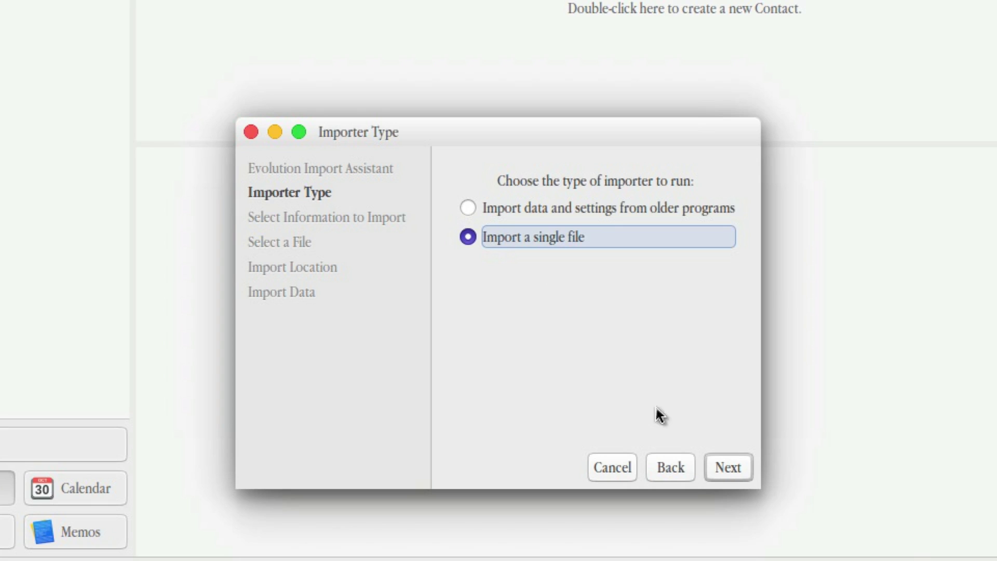
left_click(728, 468)
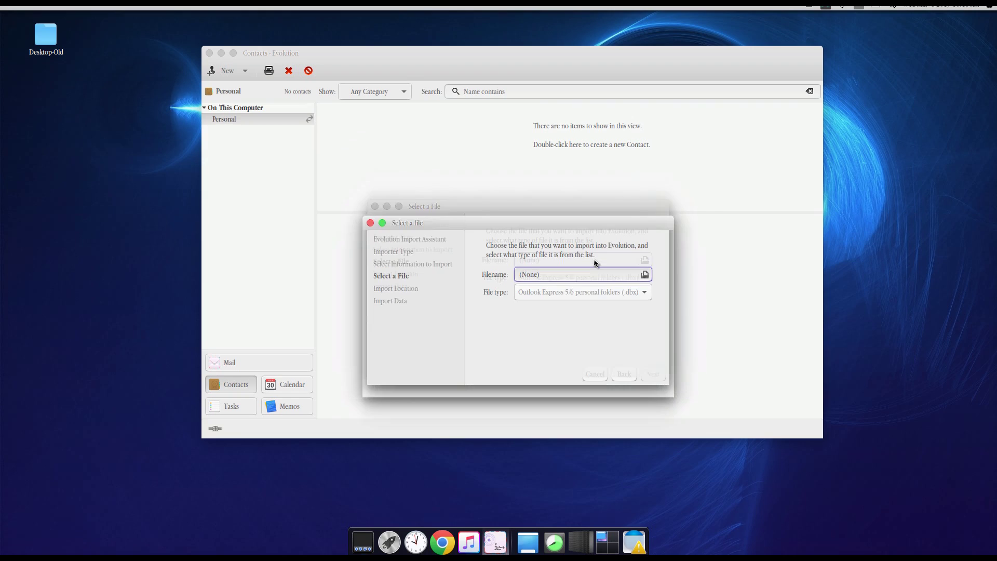
Choose contacts.csv from Downloads as the import file and set its type to Outlook Contacts CSV or Tab
left_click(688, 239)
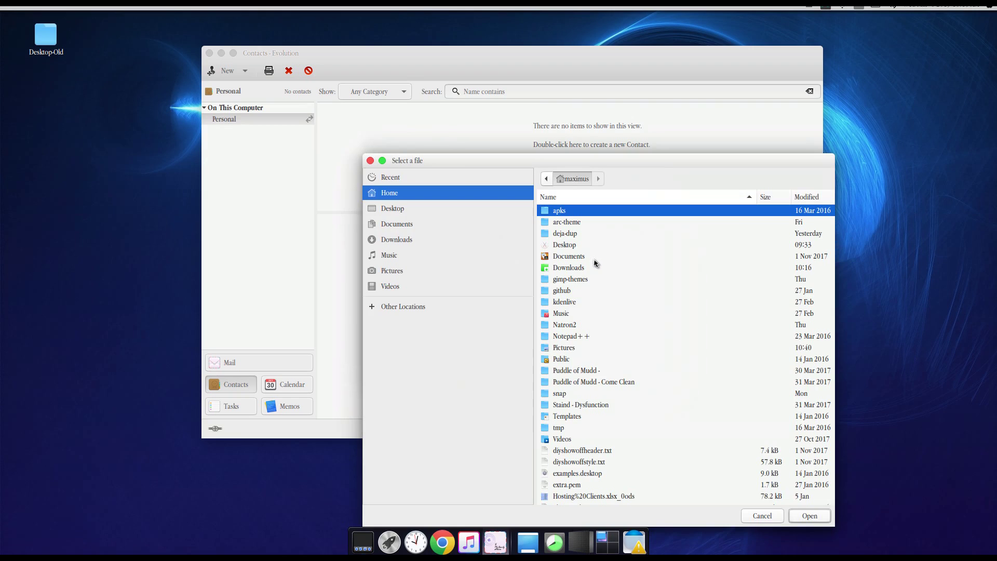
left_click(401, 241)
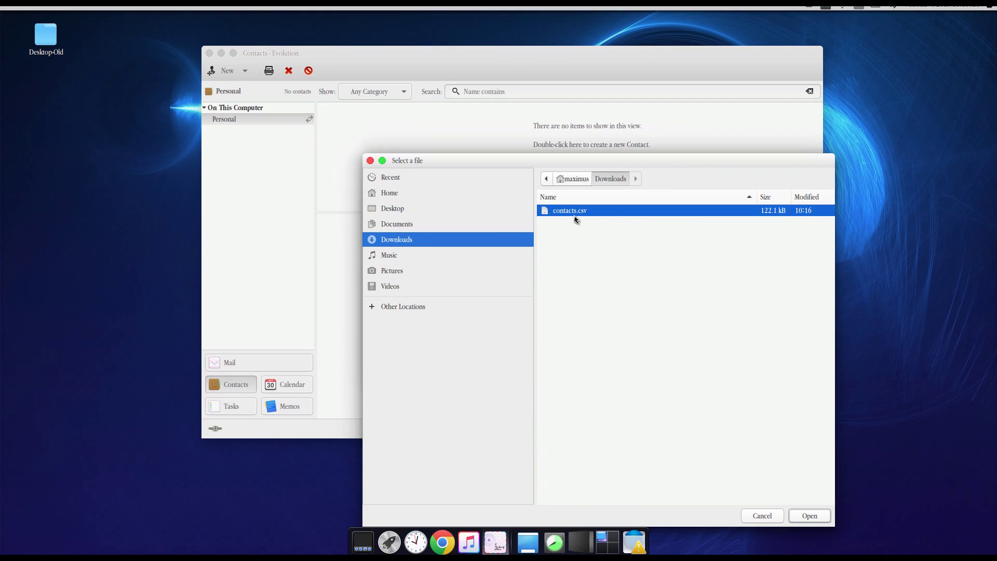
left_click(810, 516)
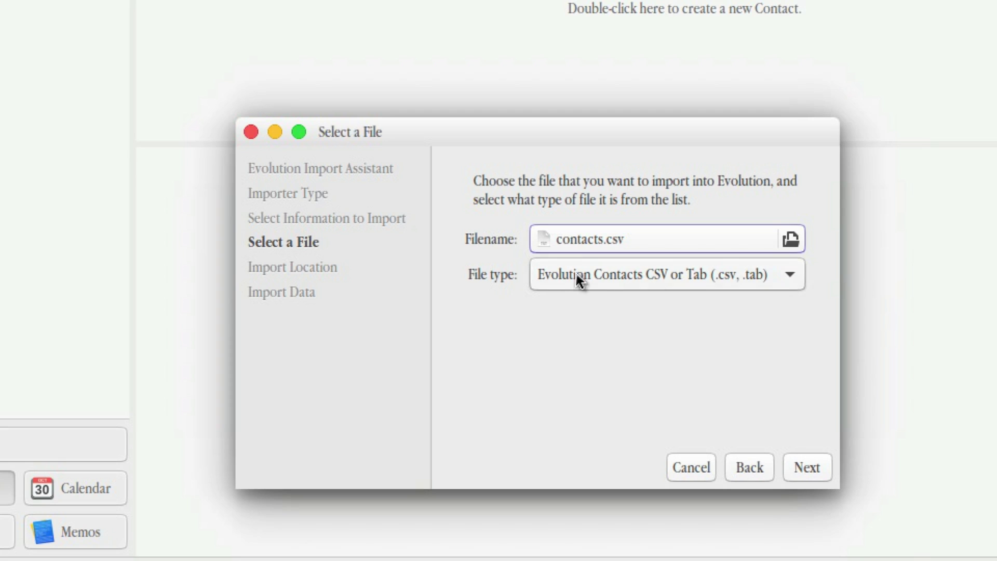
left_click(575, 274)
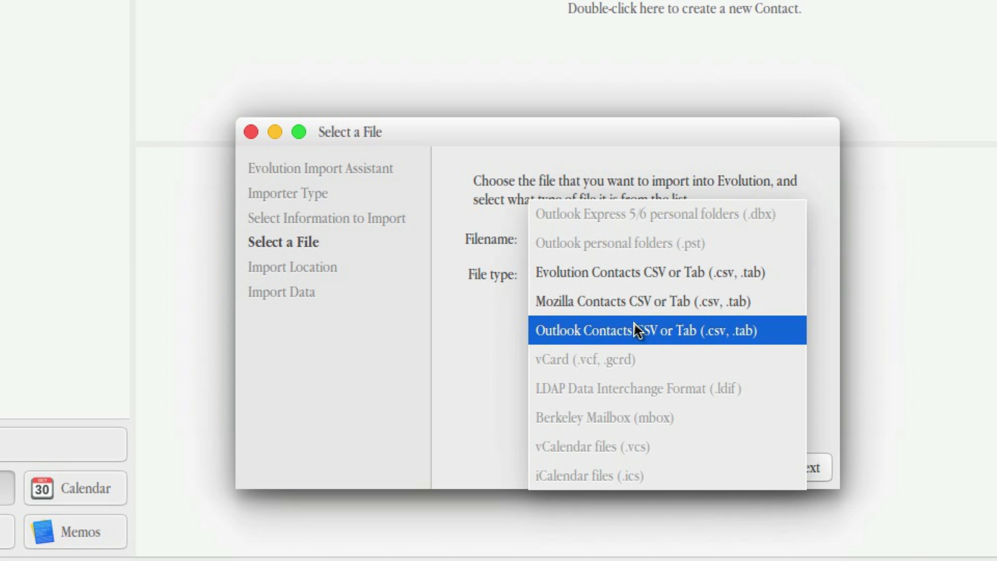
left_click(624, 335)
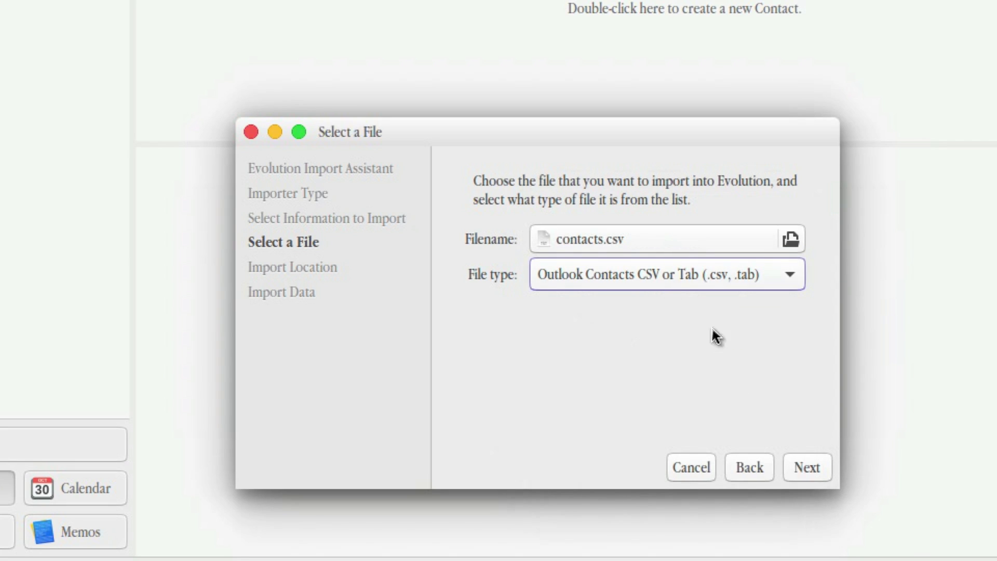
Import the contacts file into the Personal address book under On This Computer
left_click(811, 472)
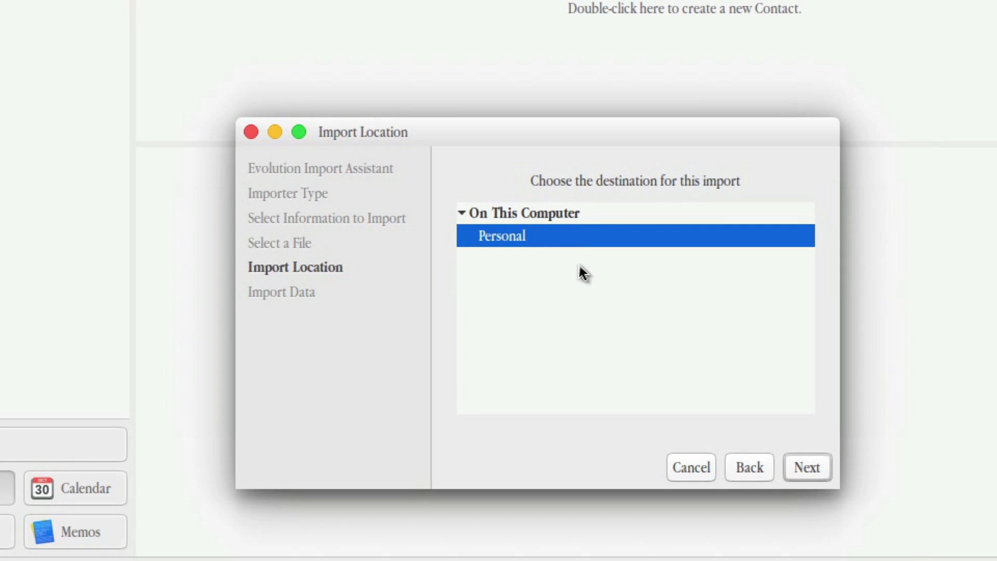
left_click(808, 467)
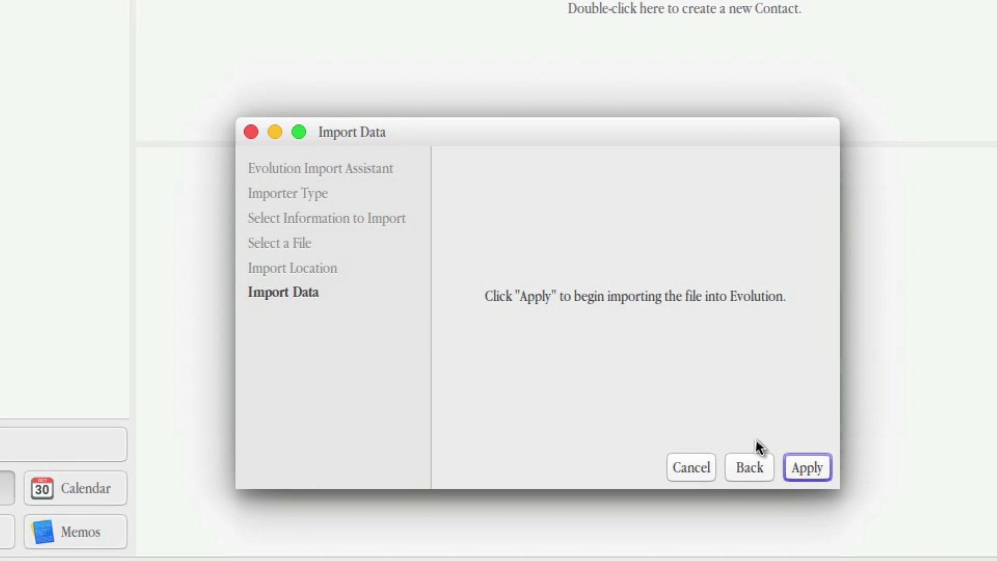
left_click(808, 467)
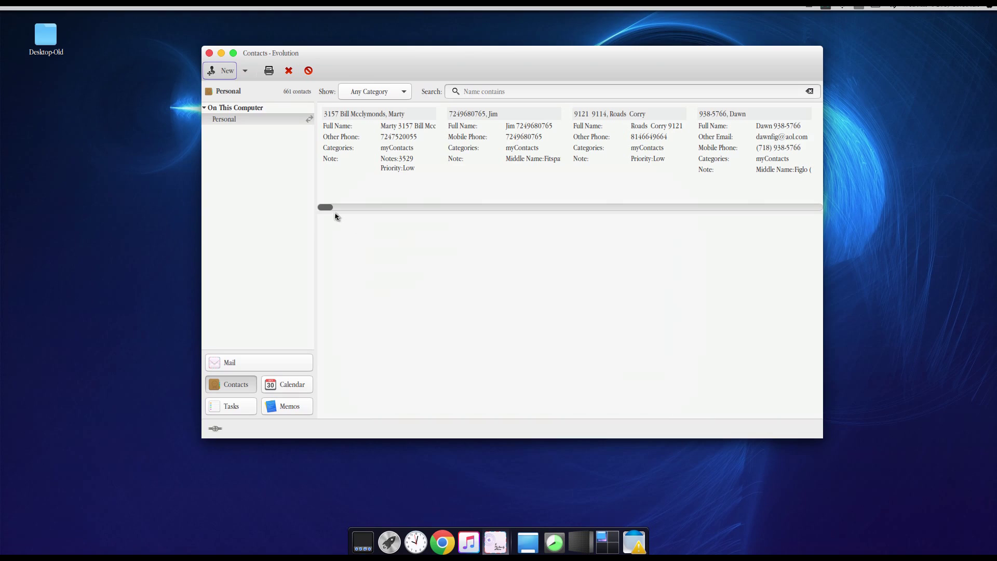
Filter the Personal address book by the Anniversary category, and restore the display to Any Category
left_click_drag(320, 204, 289, 206)
left_click(388, 91)
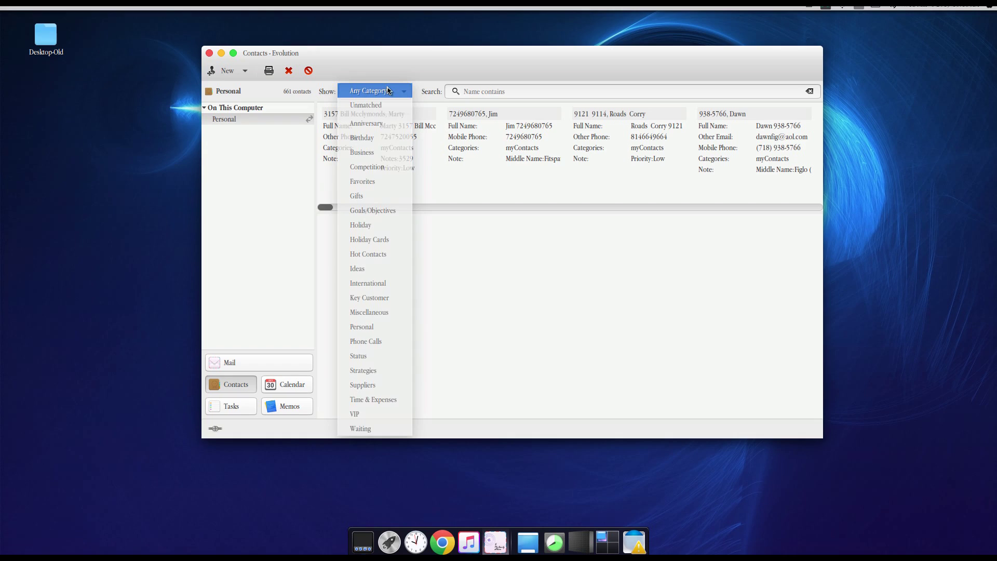
left_click(379, 122)
left_click(379, 92)
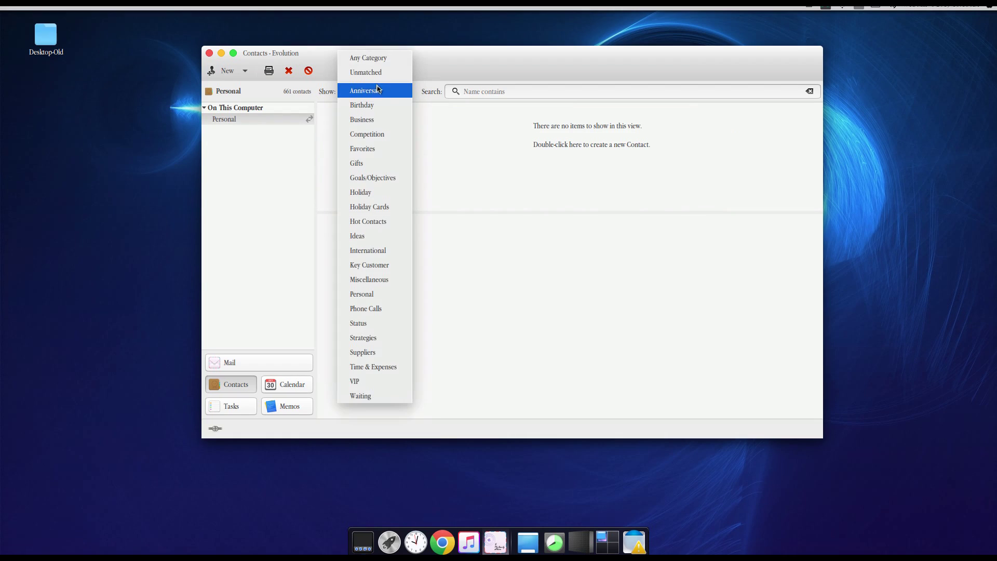
left_click(378, 59)
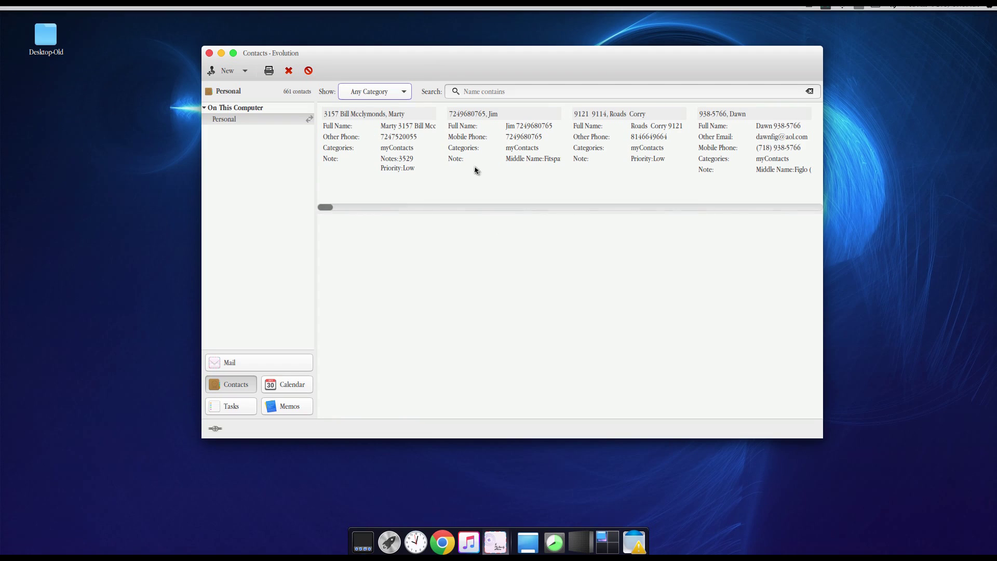
View the details of the first two imported contacts, and close the Evolution window
left_click(397, 139)
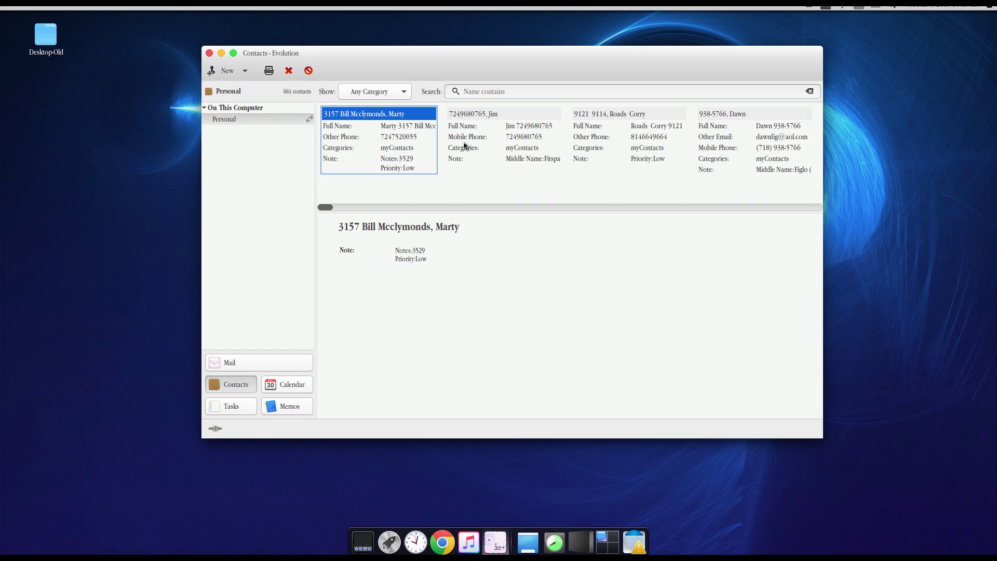
left_click(501, 115)
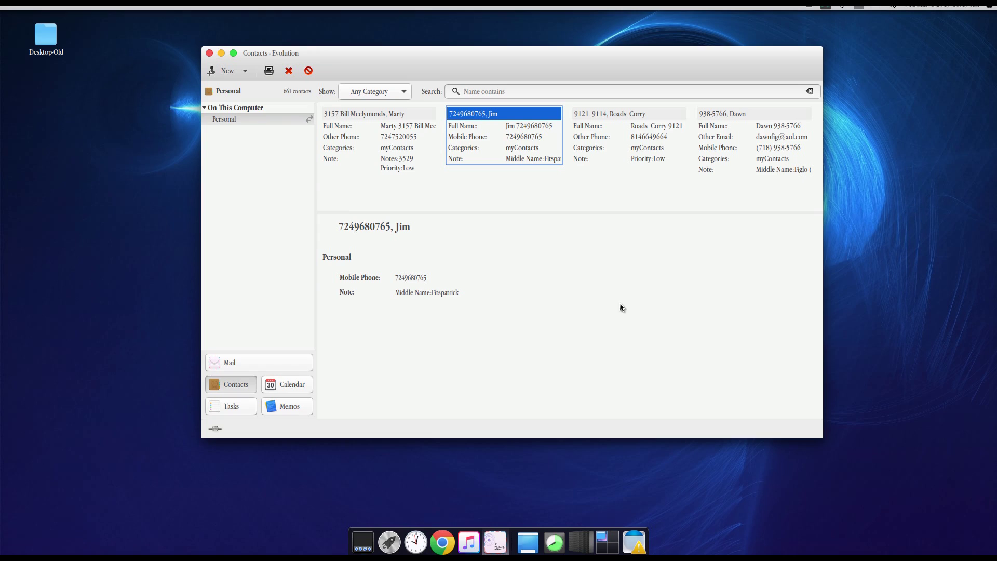
mouse_move(475, 53)
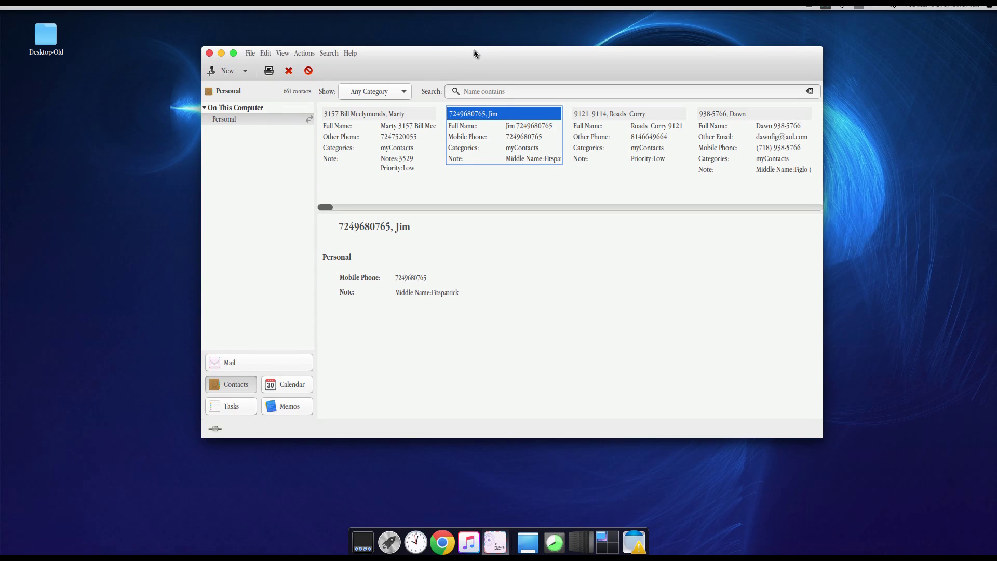
left_click_drag(474, 53, 518, 44)
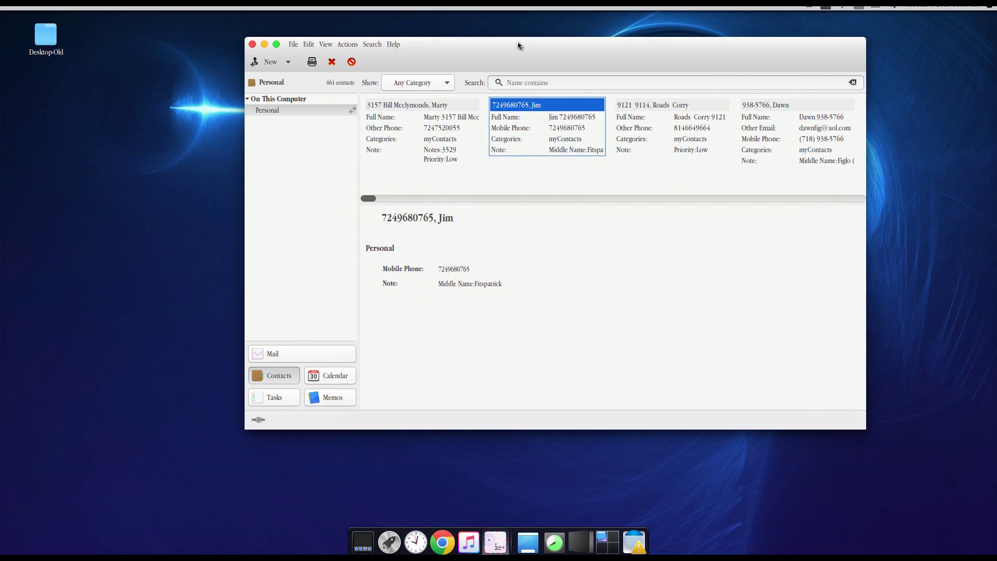
left_click(273, 45)
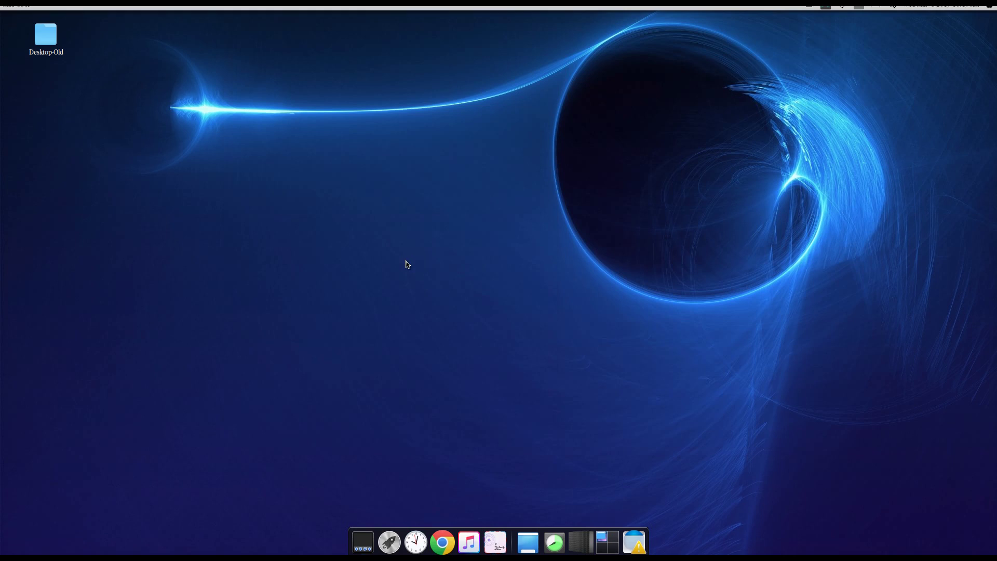
Open letter-head.odt from the Desktop-Old folder on the desktop
key("ctrl+space")
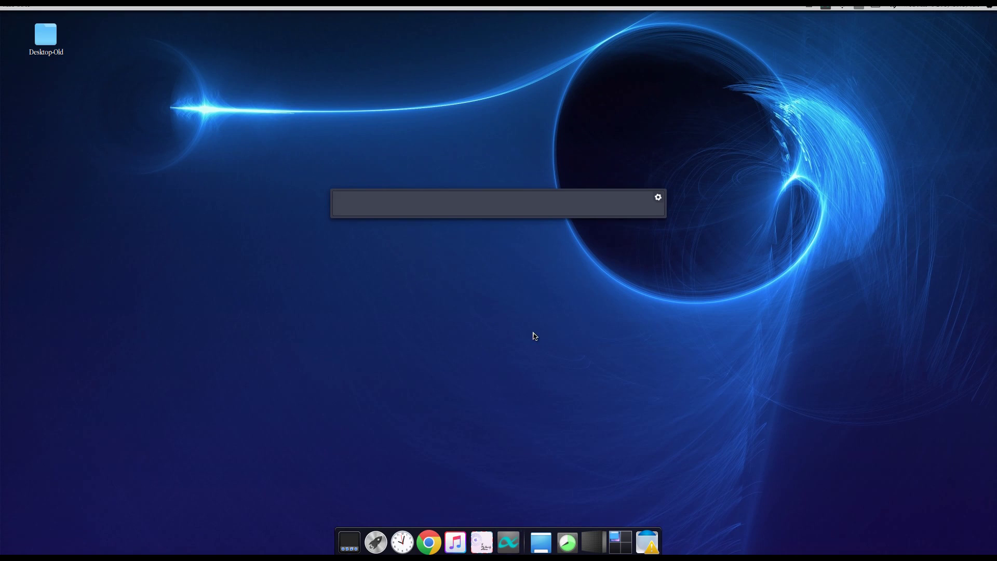
key("Escape")
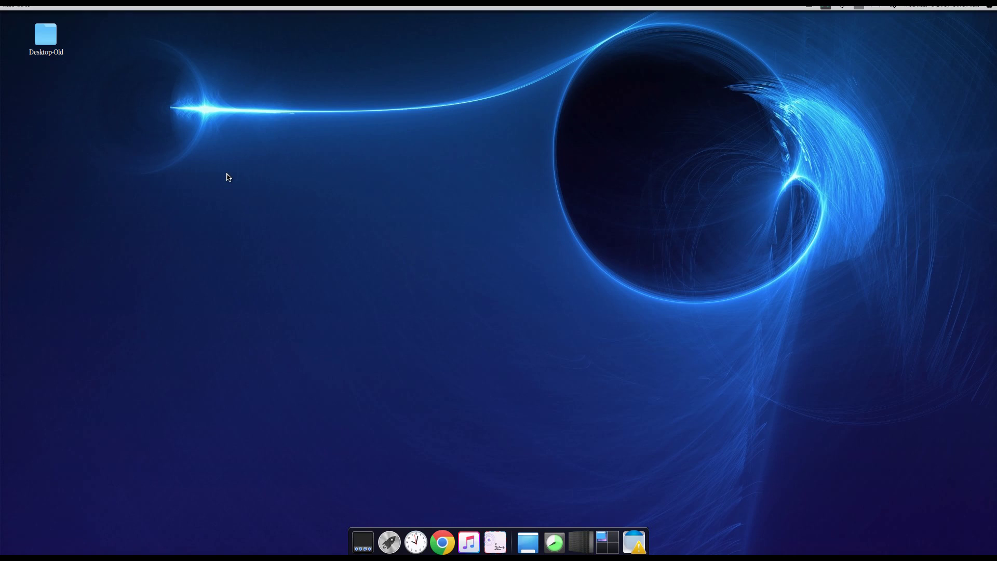
double_click(46, 35)
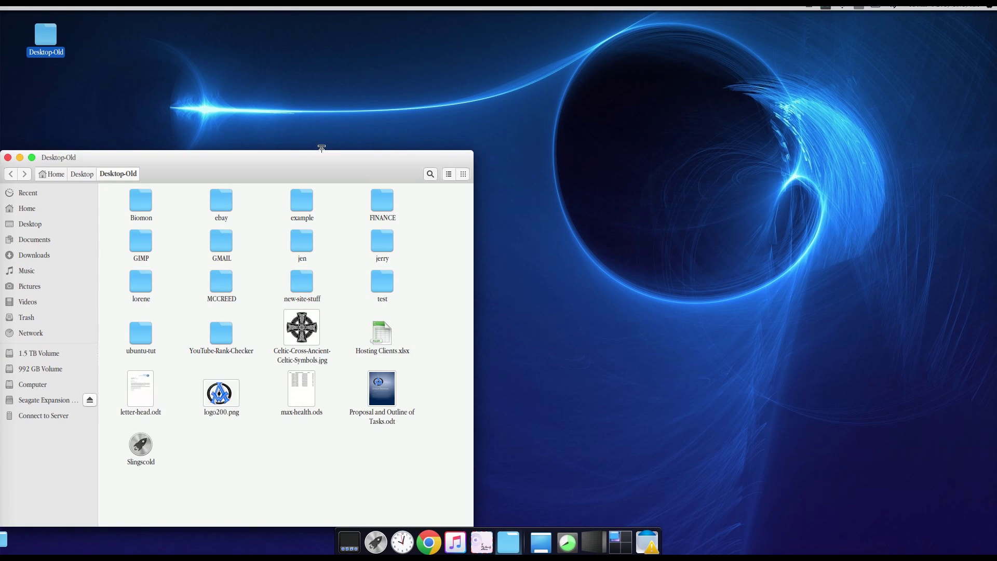
left_click_drag(321, 148, 503, 72)
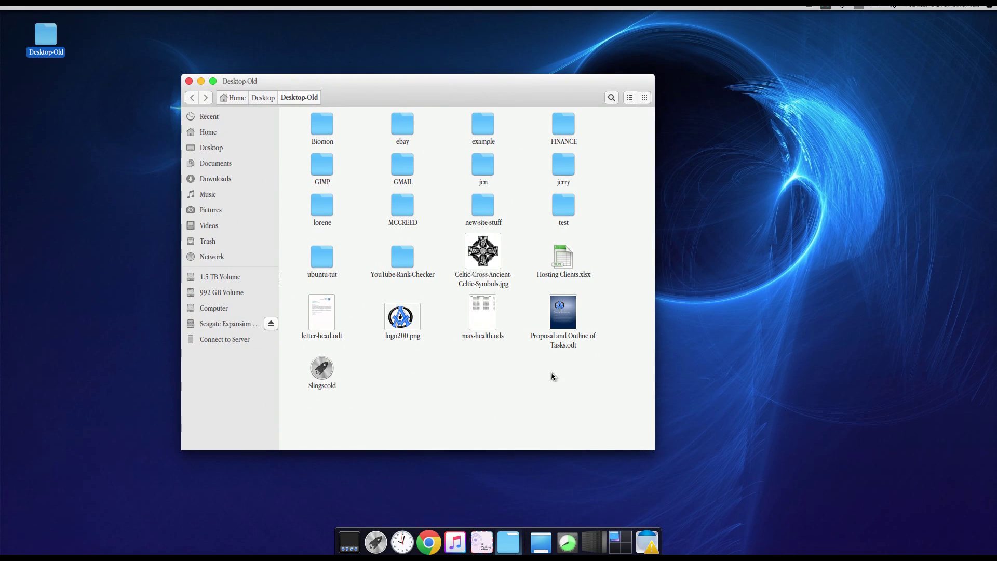
double_click(311, 320)
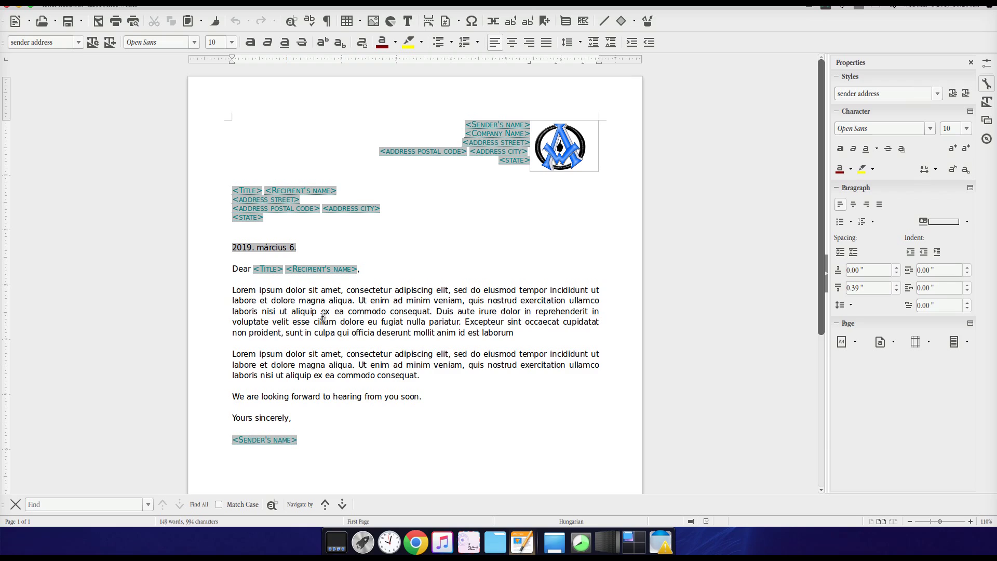
Examine the letter's placeholder fields for the recipient's title and name, the salutation and the sender's name in the closing
left_click(276, 199)
left_click(275, 191)
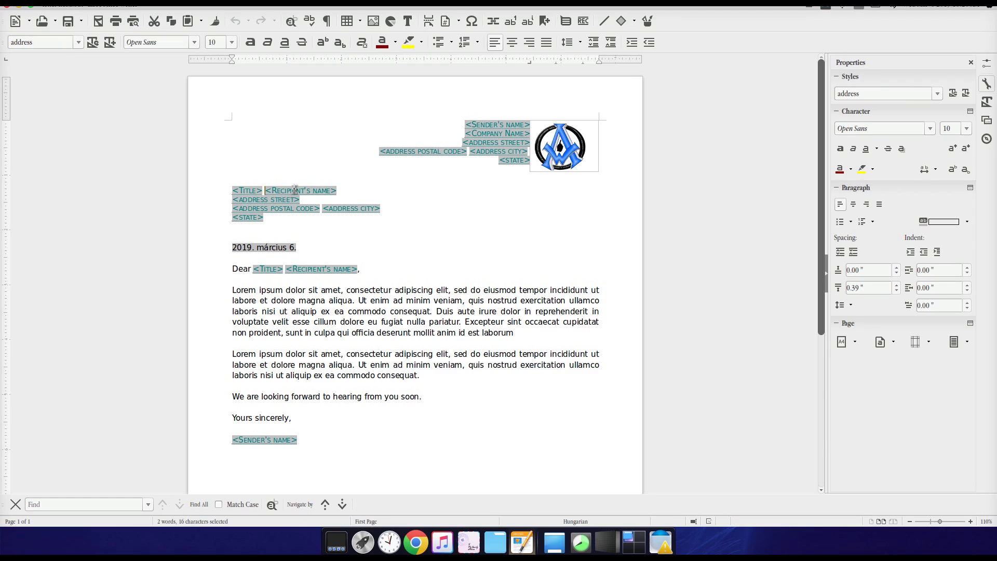
left_click(271, 268)
left_click(324, 270)
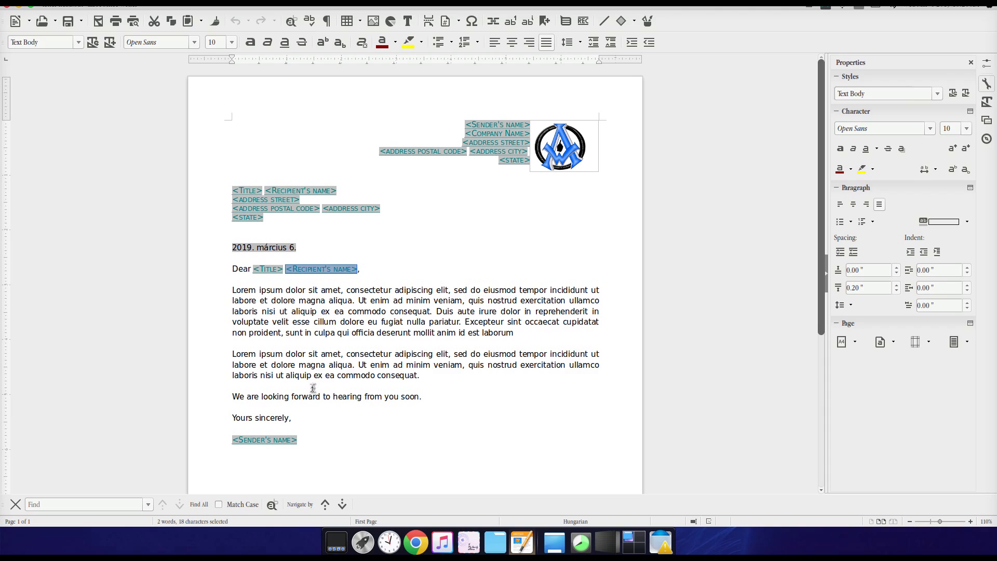
left_click(287, 438)
scroll(345, 380, "down", 3)
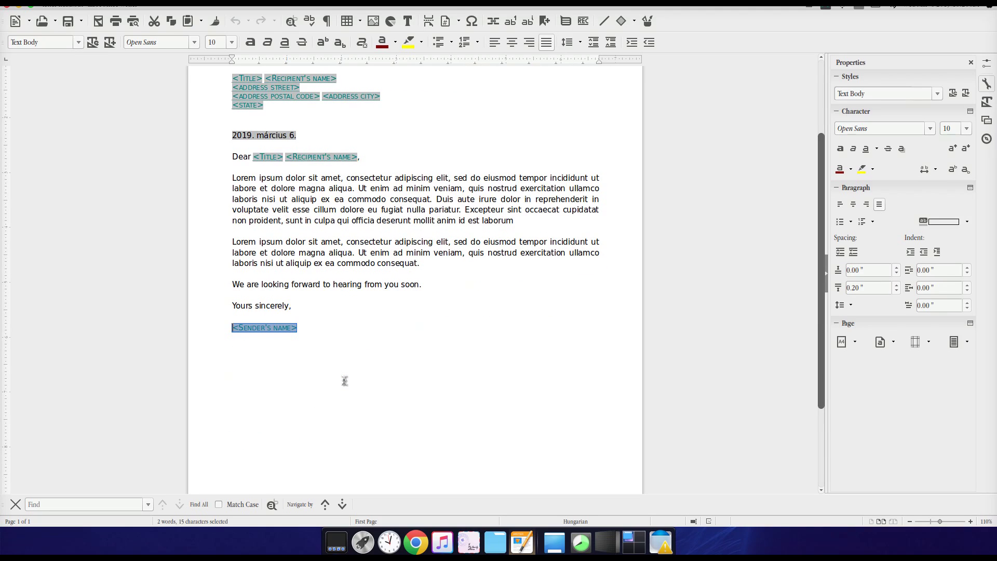
scroll(344, 380, "up", 3)
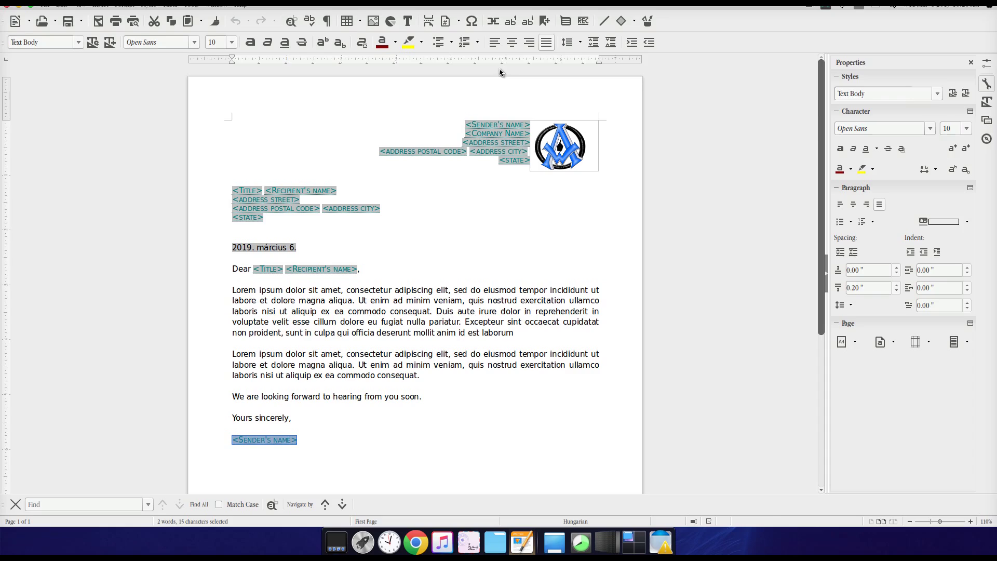
Close the letter-head.odt document and clear the file selection in the Desktop-Old folder
key("ctrl+shift+j")
left_click_drag(330, 89, 360, 86)
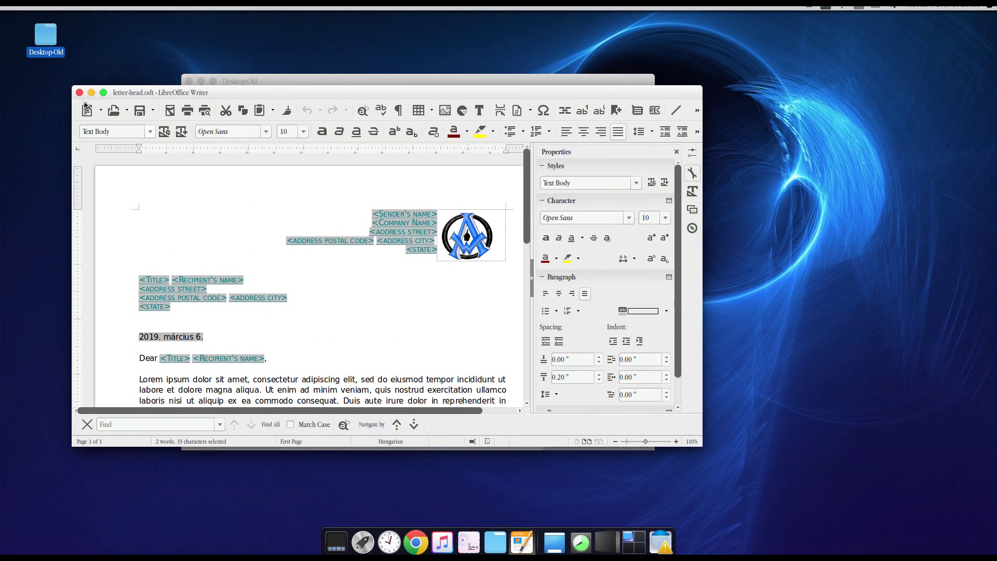
left_click(79, 93)
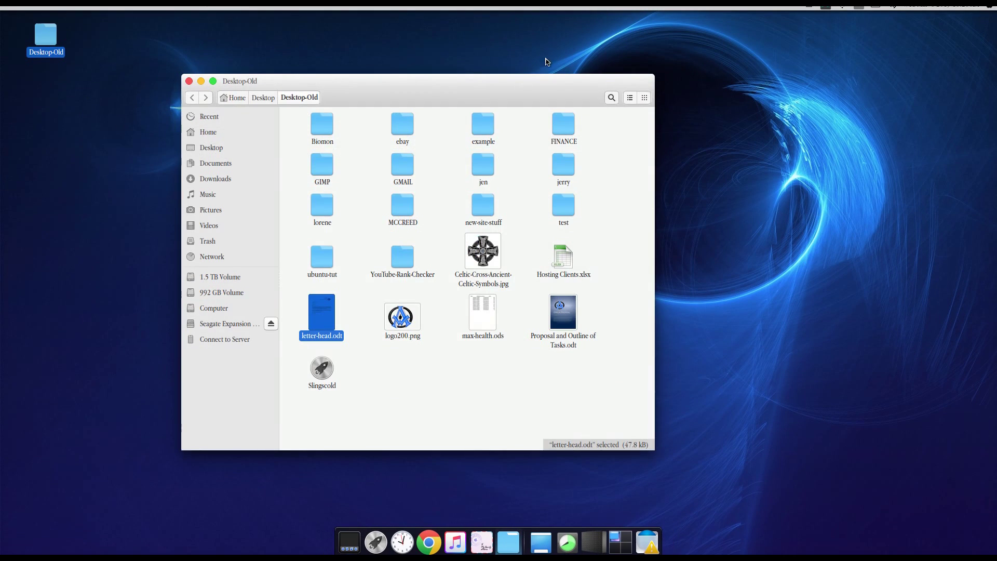
left_click_drag(510, 82, 567, 62)
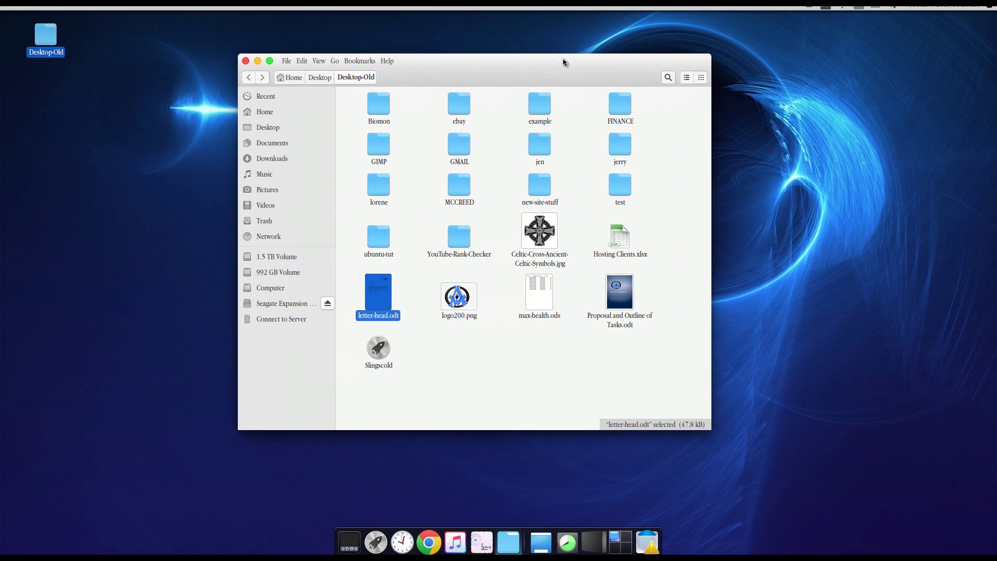
left_click(549, 362)
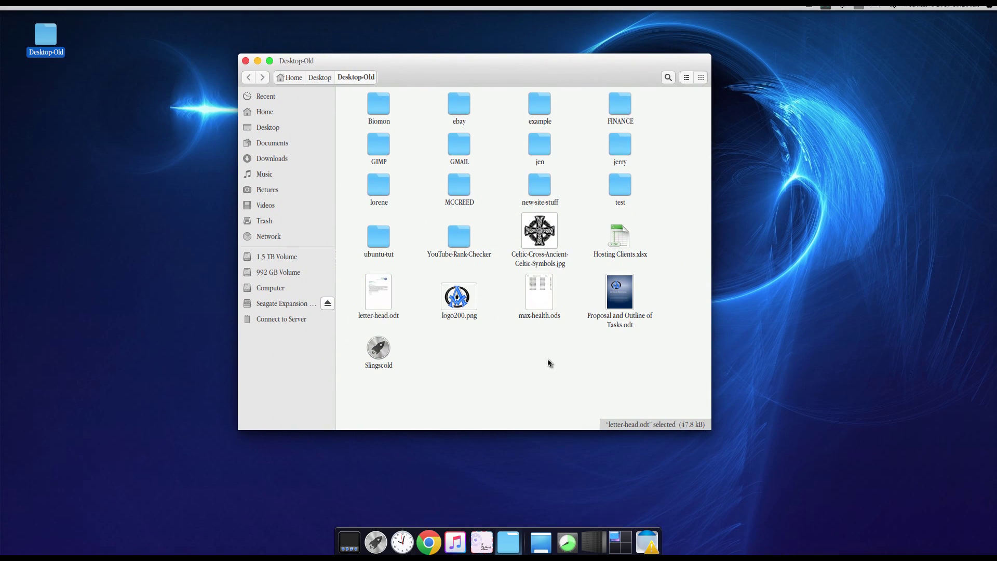